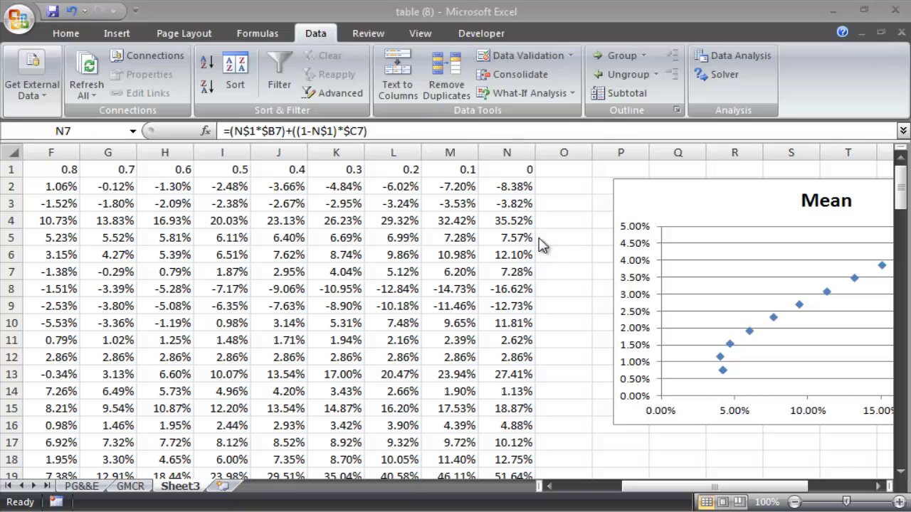
Step: Review the PG&E portfolio weights across row 1, from column D through to the empty column O
left_click(570, 173)
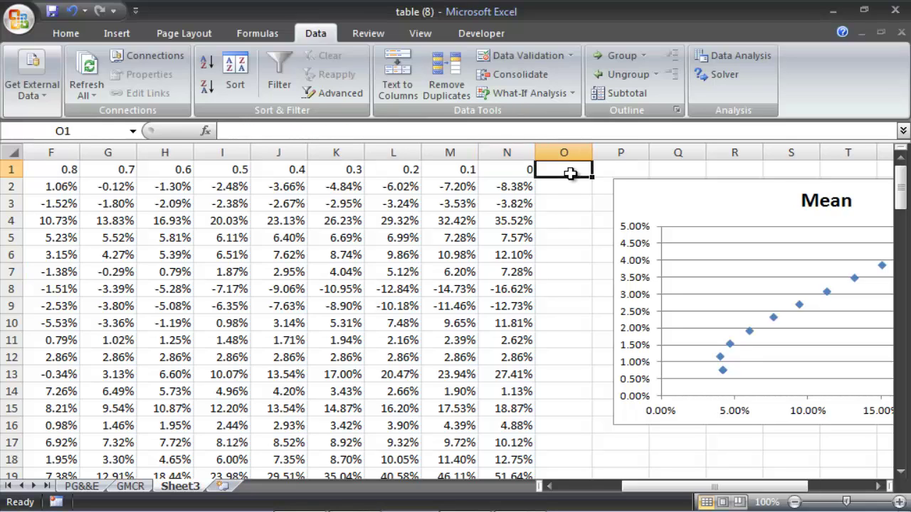
mouse_move(647, 503)
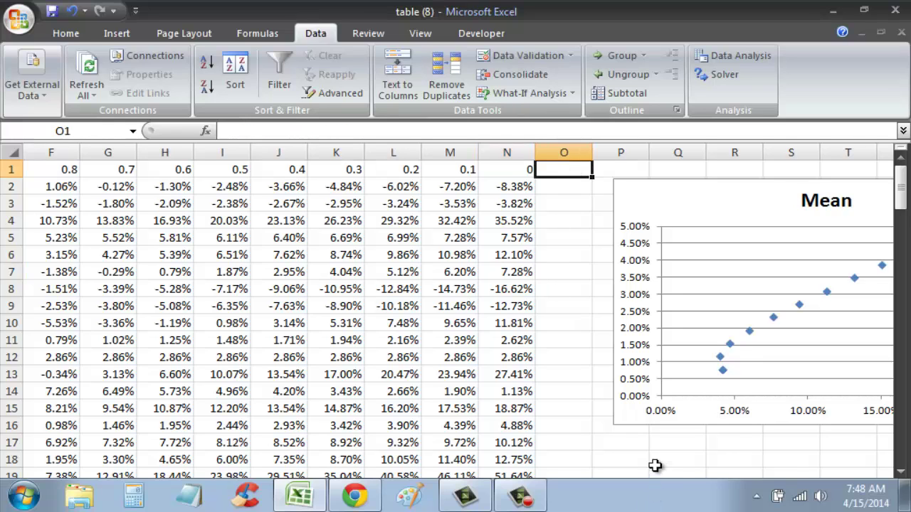
left_click_drag(648, 488, 555, 486)
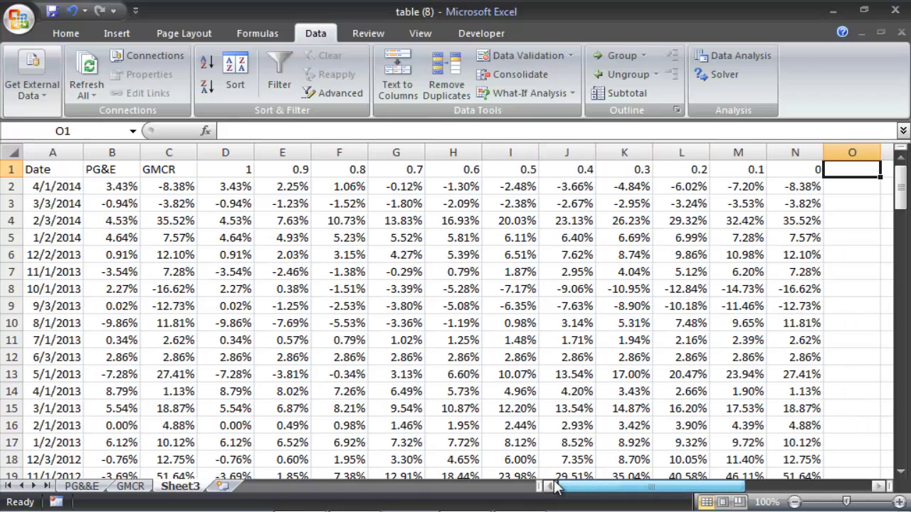
left_click(233, 172)
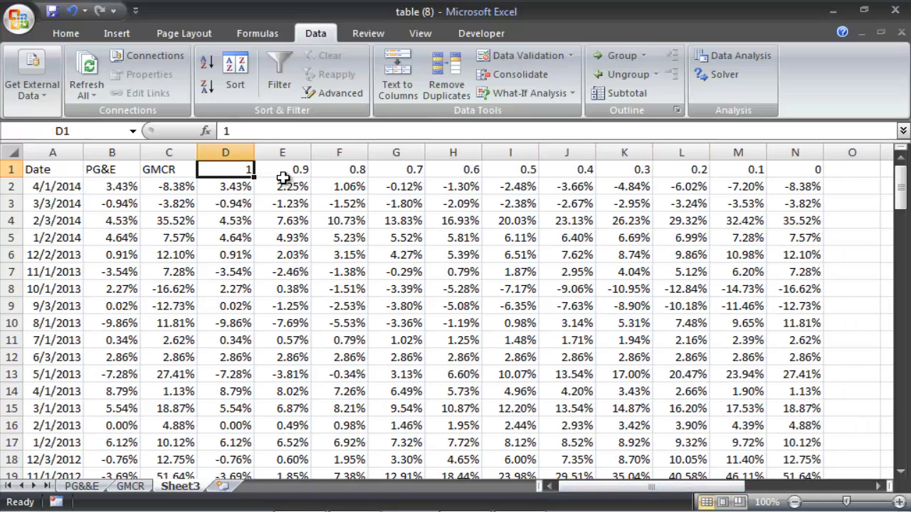
left_click(288, 182)
left_click(332, 168)
left_click(415, 168)
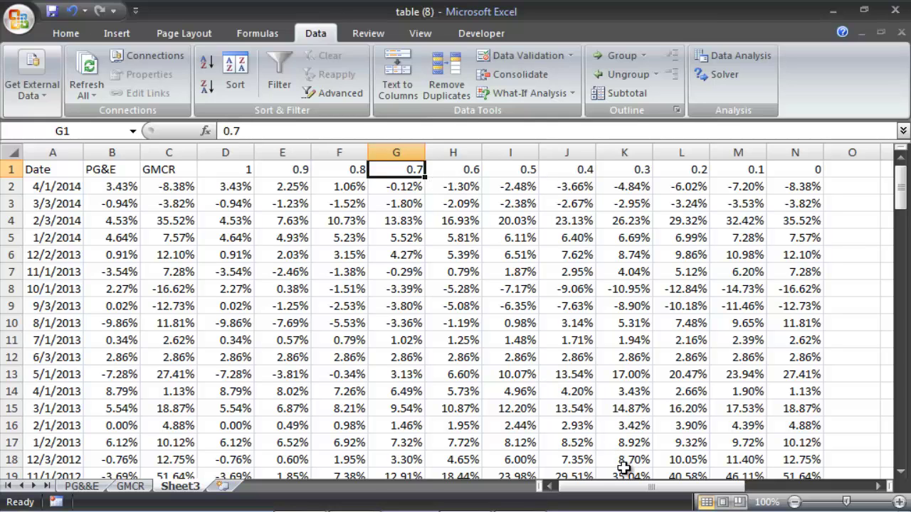
left_click_drag(651, 487, 714, 486)
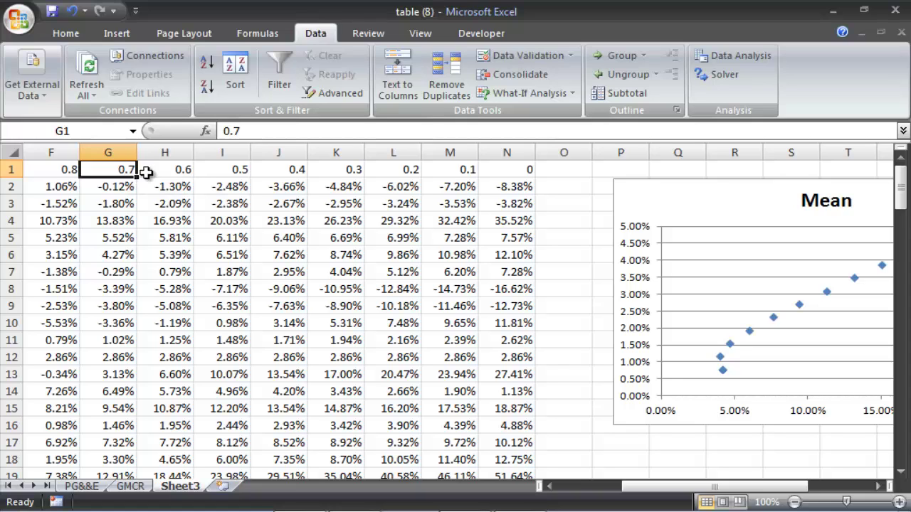
left_click(548, 168)
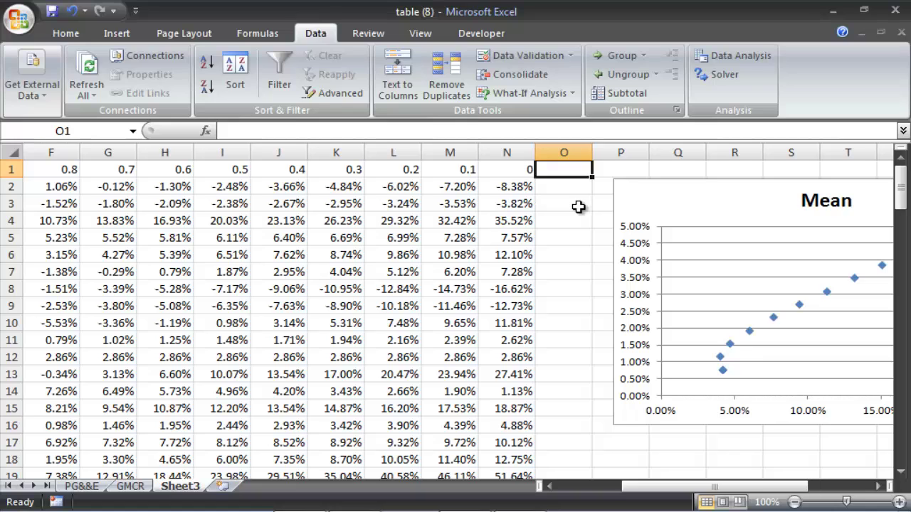
Step: Copy column N's weight of 0 and its weighted-return formula into column O, filling the formula down to row 60
left_click(516, 177)
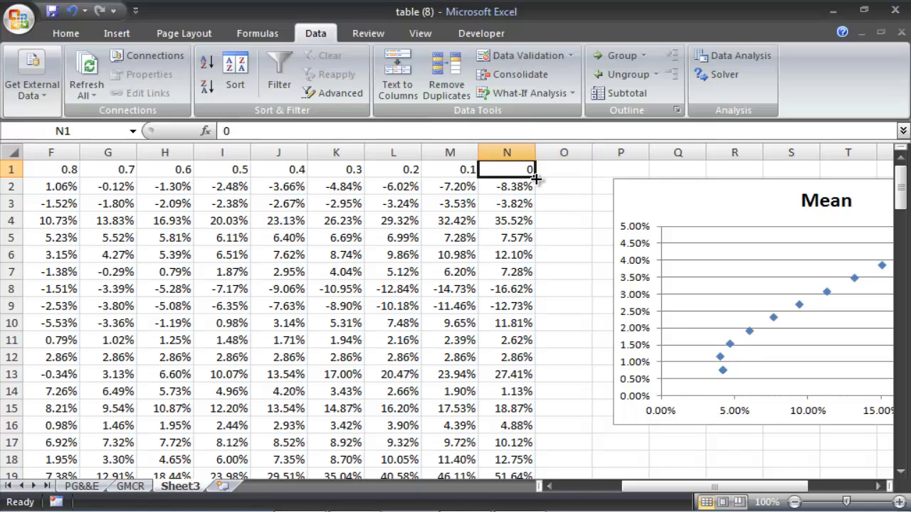
left_click_drag(534, 177, 583, 190)
left_click(524, 186)
left_click(583, 189)
double_click(594, 194)
Step: Copy the summary formulas in N62:N64 across into O62:O64 beneath the new return column
left_click(582, 200)
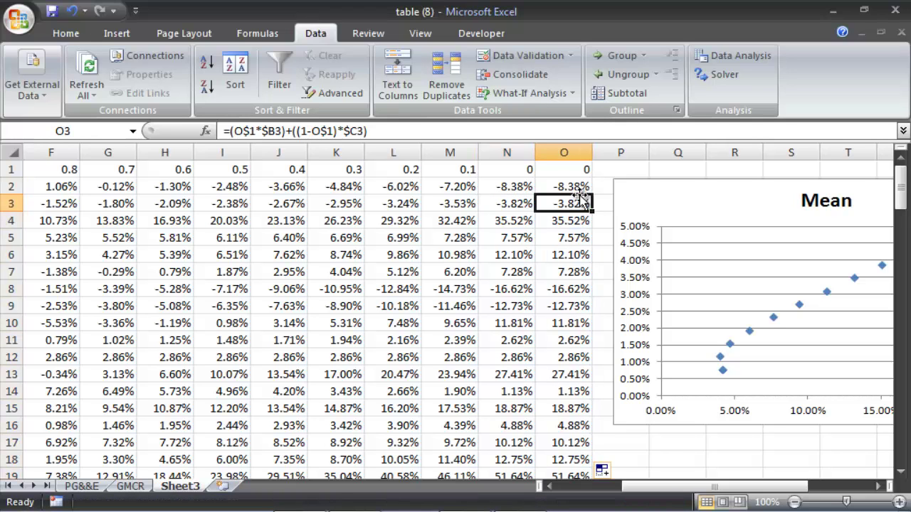
key("ctrl+Down")
key("Down")
key("Down")
key("Down")
key("Down")
key("Down")
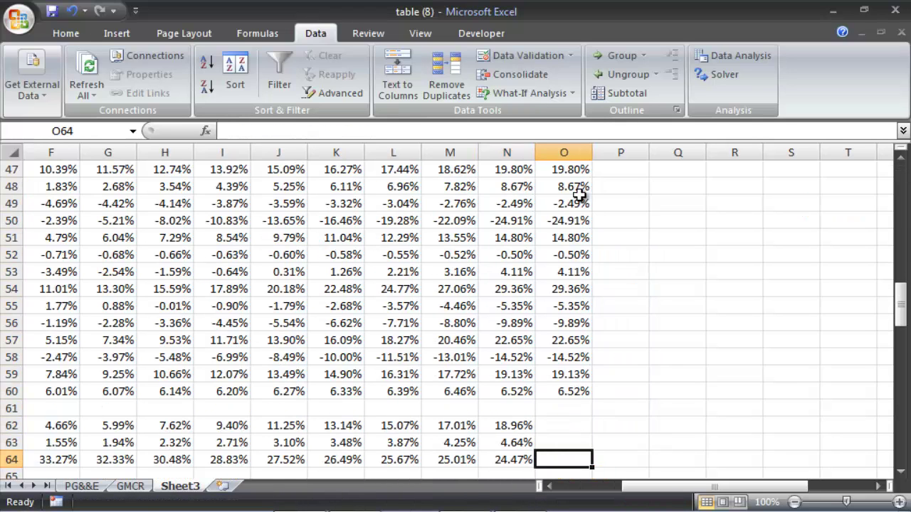
left_click_drag(525, 407, 578, 450)
Step: Inspect the weighted-return formula in O2 and the weight and stock-return cells it references
left_click(575, 357)
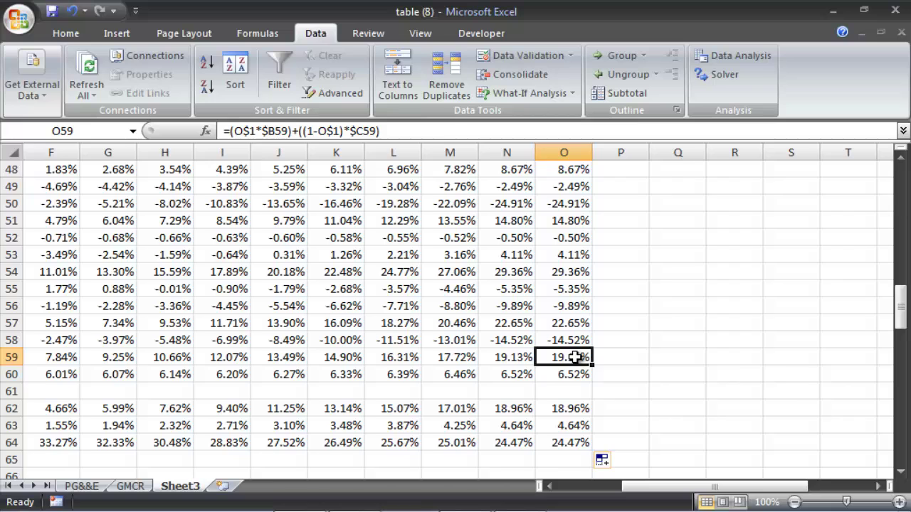
key("ctrl+Up")
key("Down")
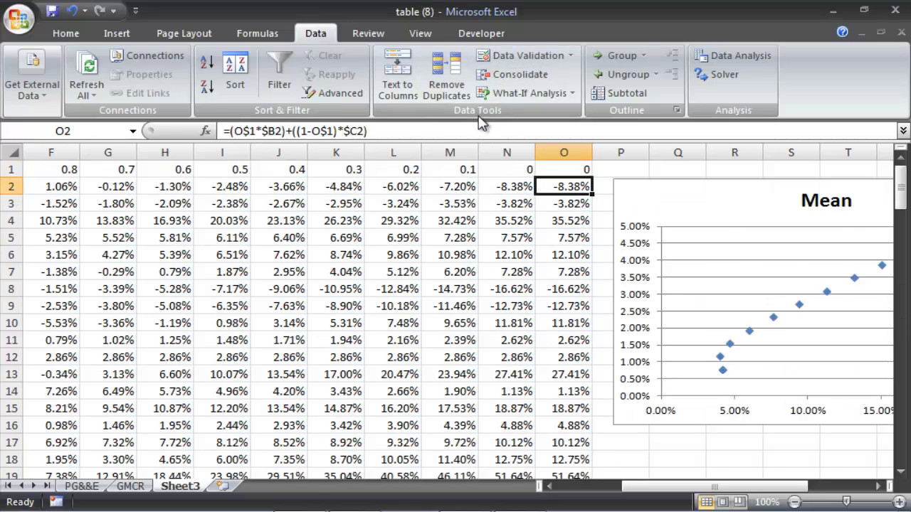
key("F2")
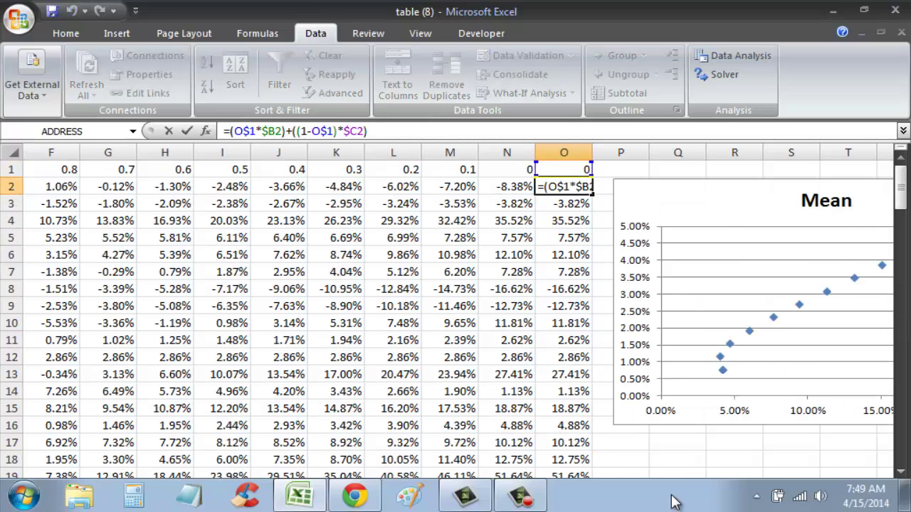
left_click_drag(676, 487, 562, 486)
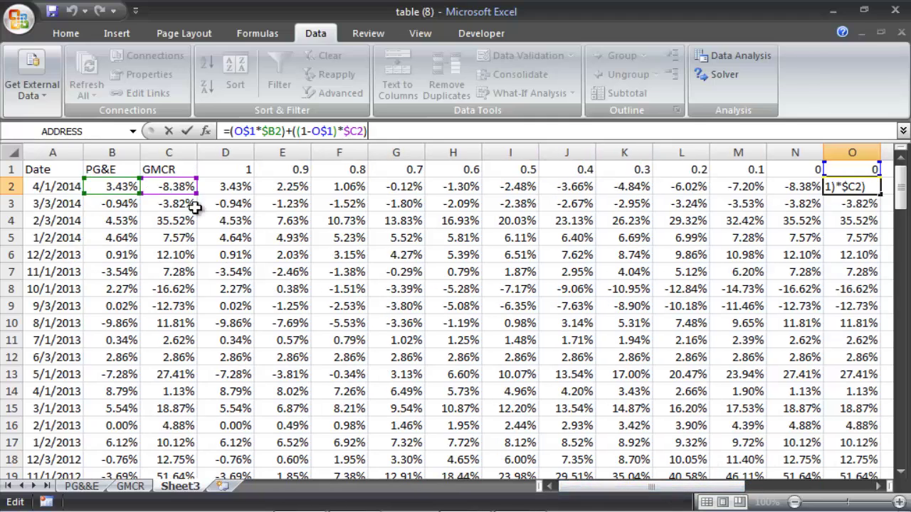
key("Return")
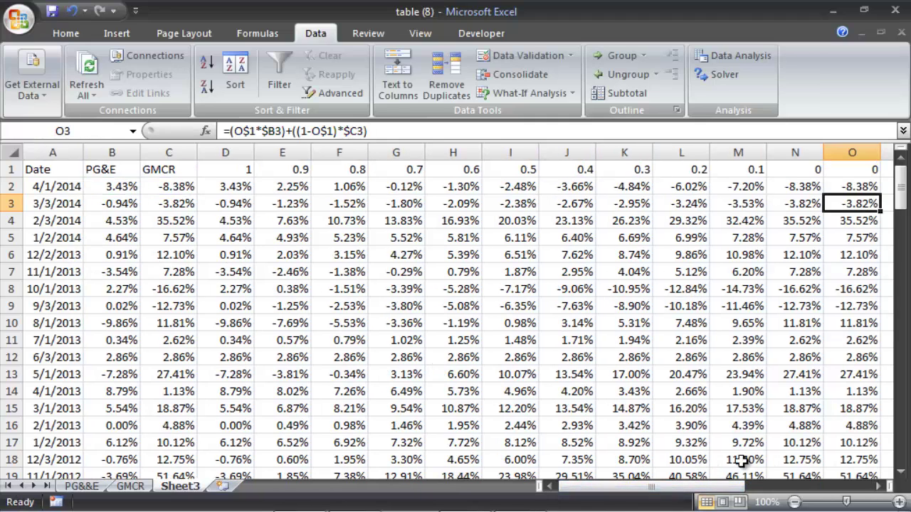
Step: Compare the weights and returns in columns N and O beside the Mean chart
left_click_drag(723, 486, 796, 487)
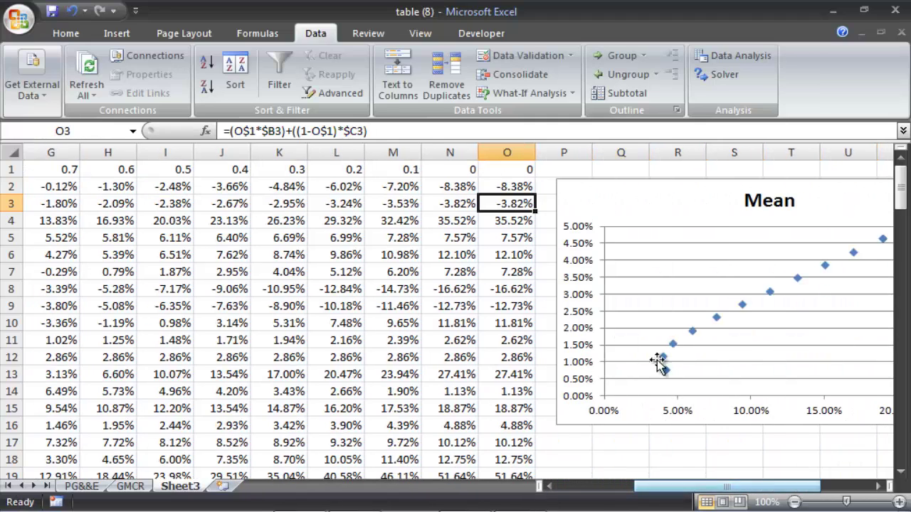
left_click(491, 151)
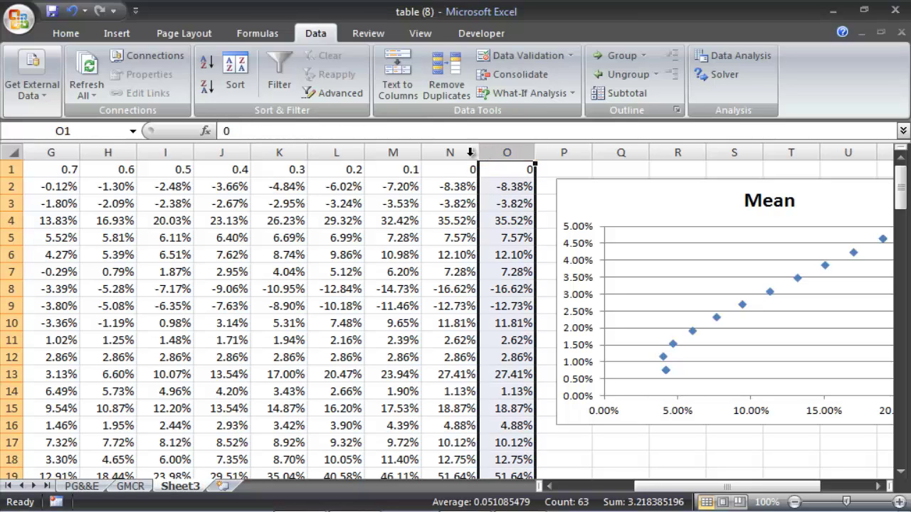
left_click(465, 150)
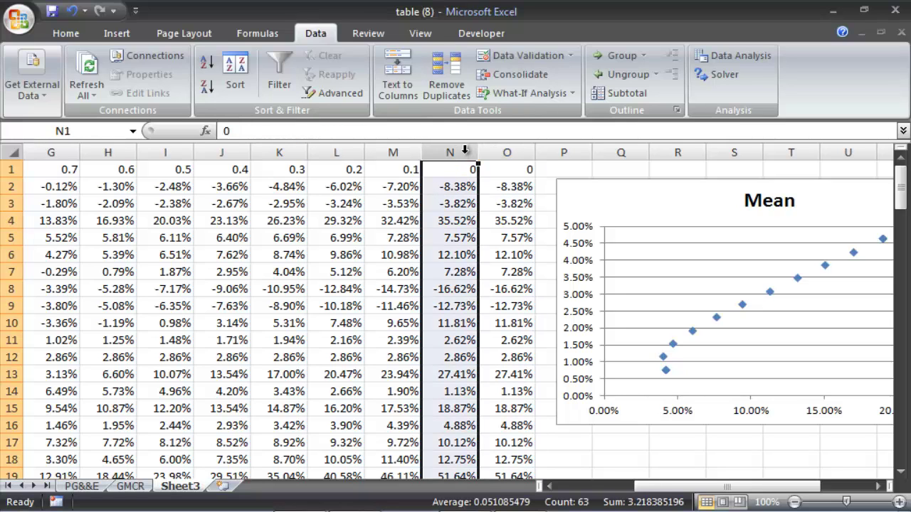
left_click(498, 203)
left_click(518, 173)
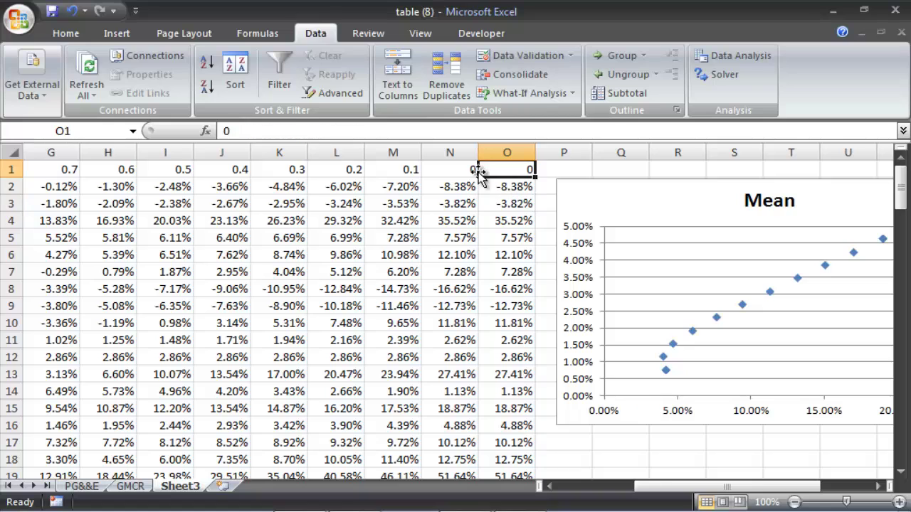
left_click(475, 171)
left_click(516, 204)
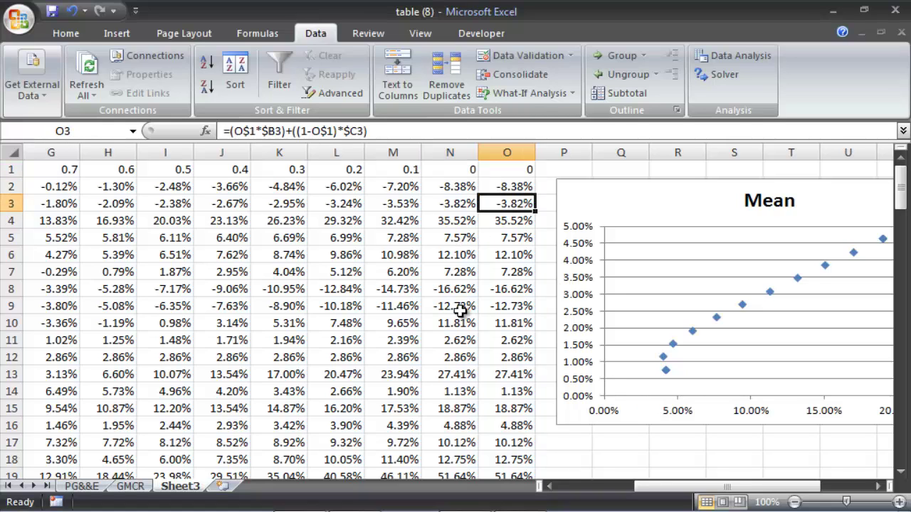
left_click(521, 173)
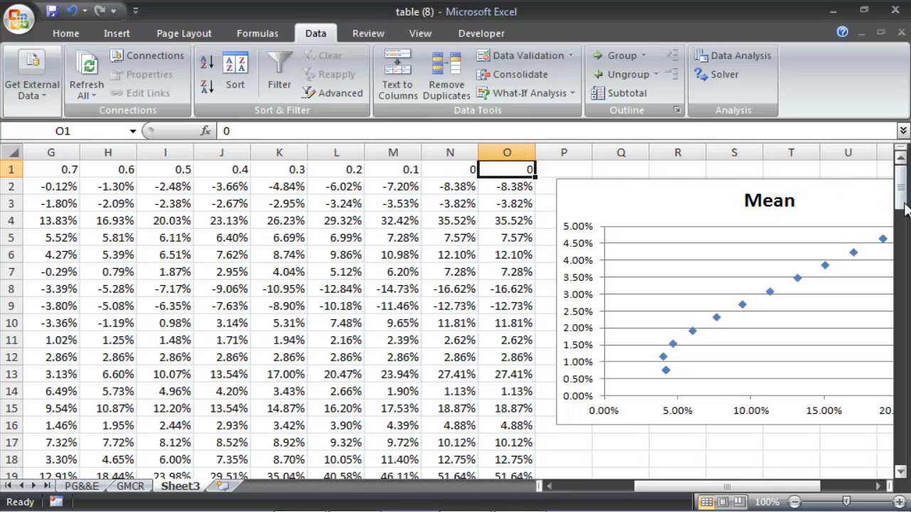
Step: Compare the ratio formulas in O64 and F64, and return to the weight cell O1
left_click_drag(901, 189, 901, 329)
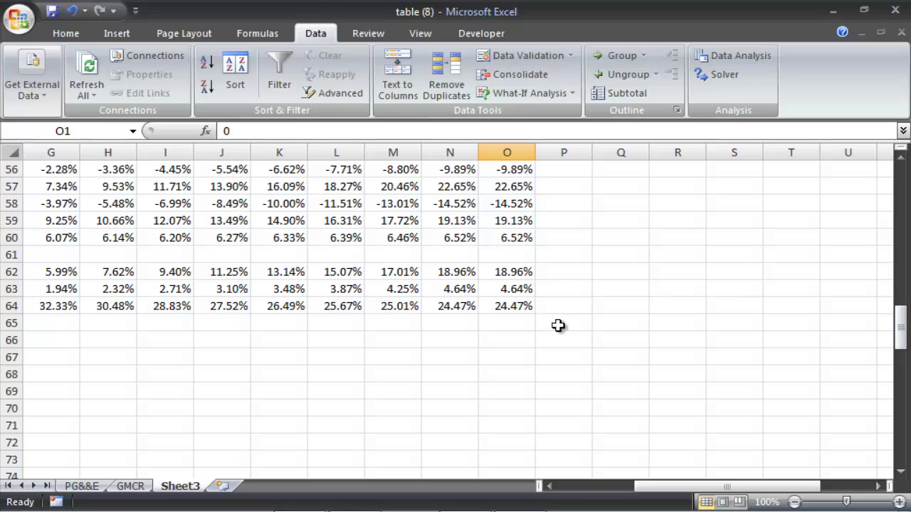
left_click(518, 308)
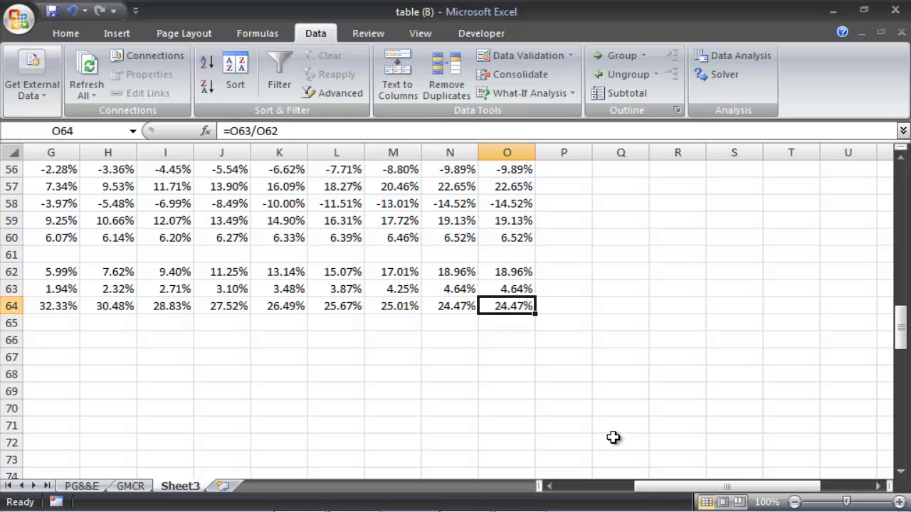
left_click_drag(644, 487, 594, 489)
left_click(232, 313)
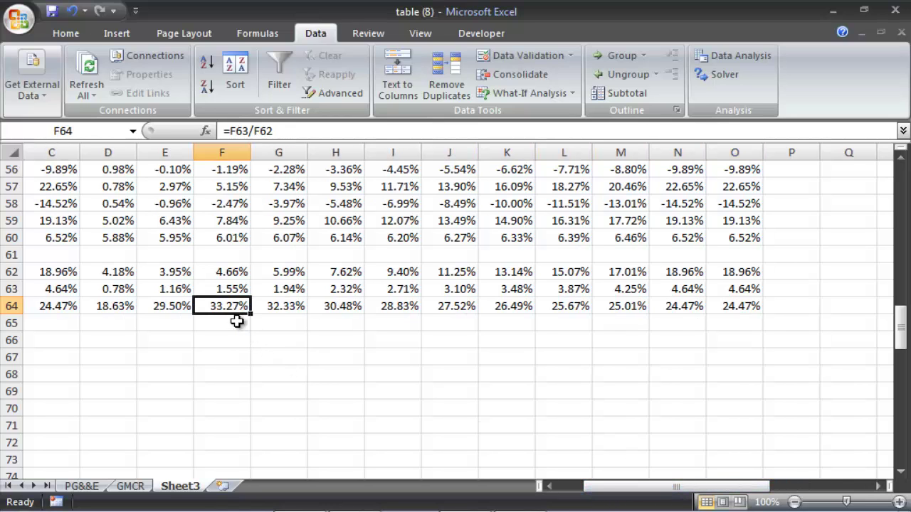
left_click_drag(898, 336, 900, 187)
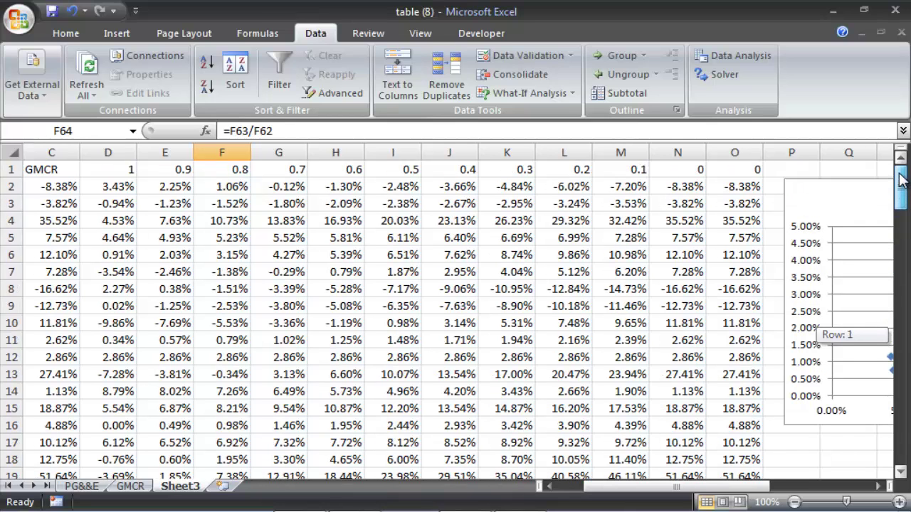
left_click_drag(901, 180, 901, 181)
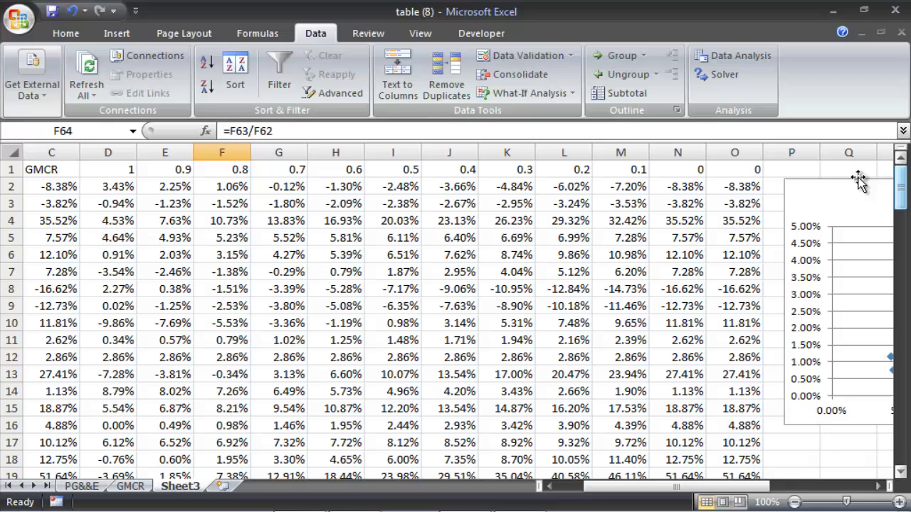
left_click(741, 175)
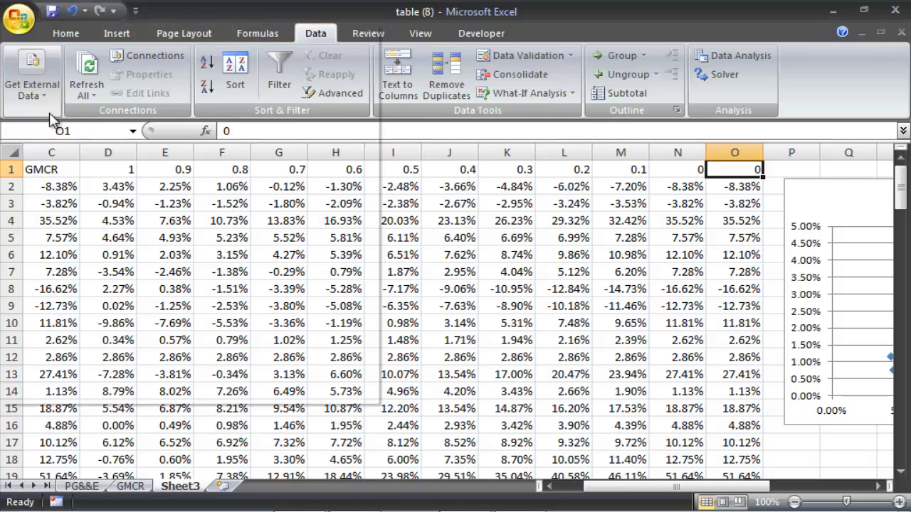
Step: Check the Solver Add-in's entry in the add-ins list of the Excel options
left_click(17, 18)
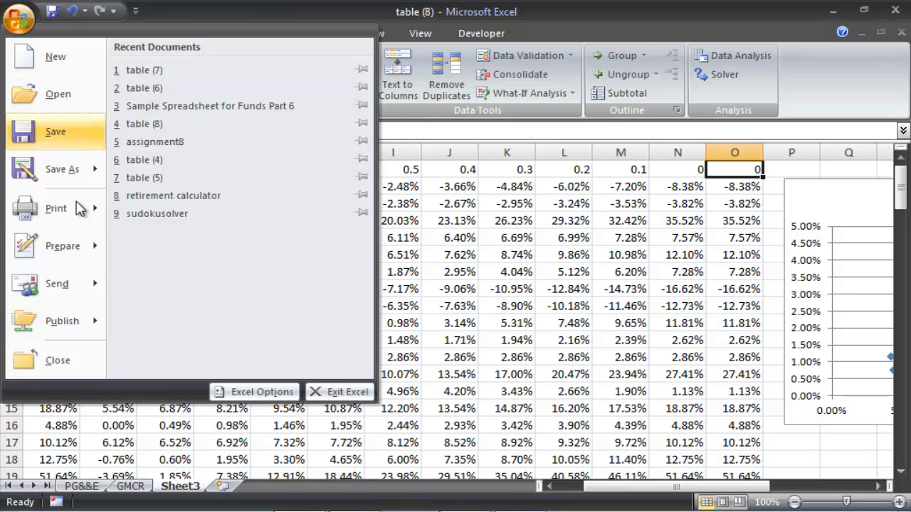
left_click(228, 388)
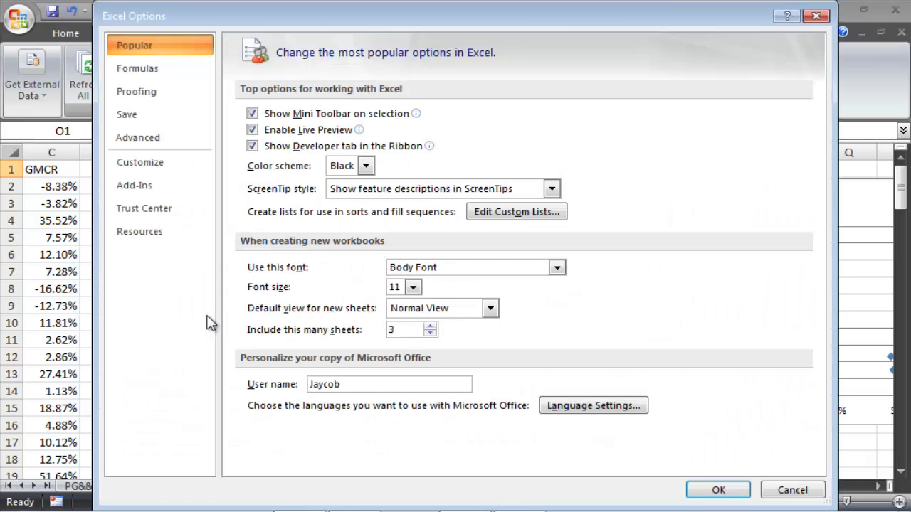
left_click(174, 188)
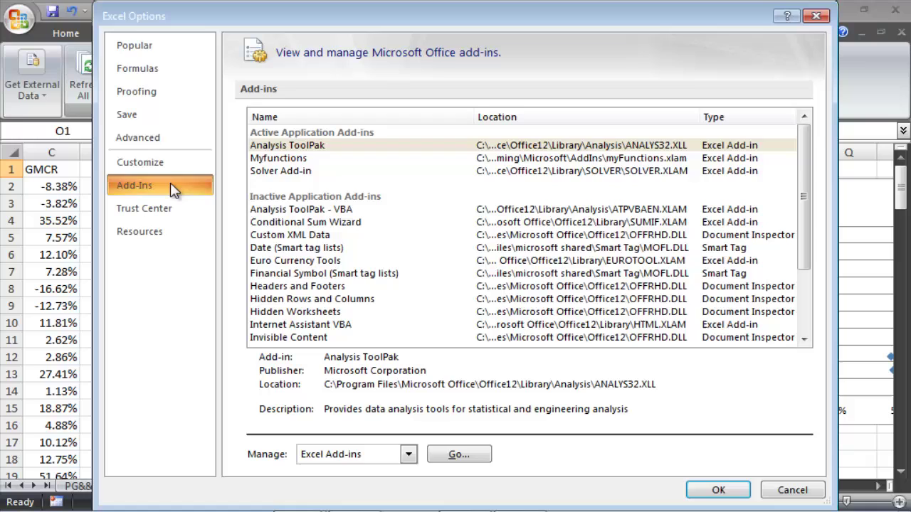
left_click(264, 173)
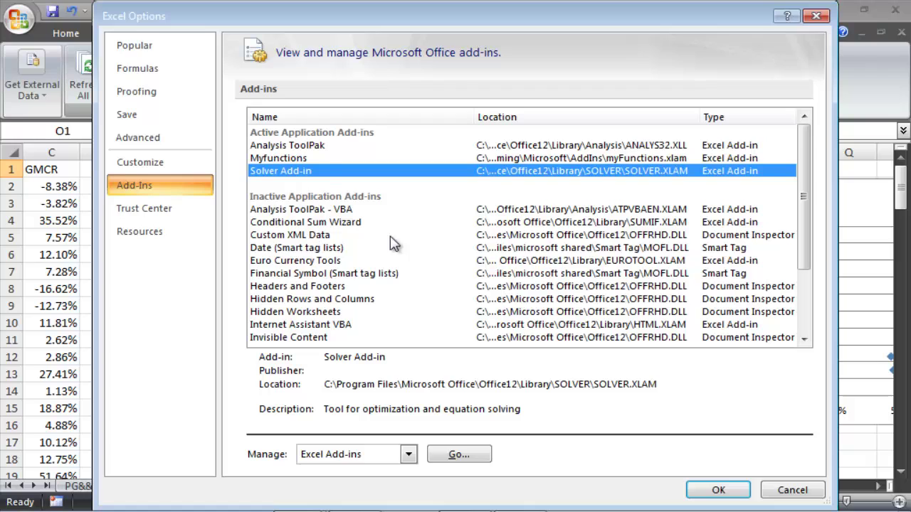
left_click(307, 225)
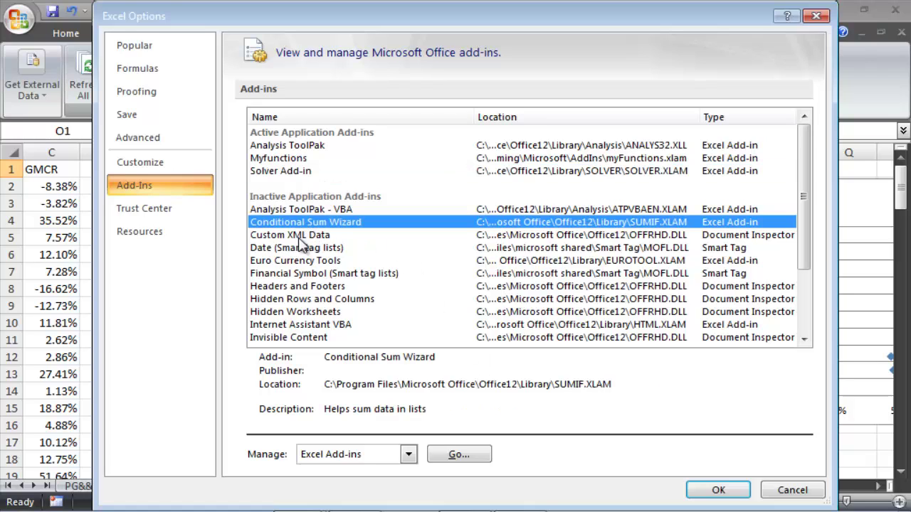
left_click(274, 173)
left_click(745, 489)
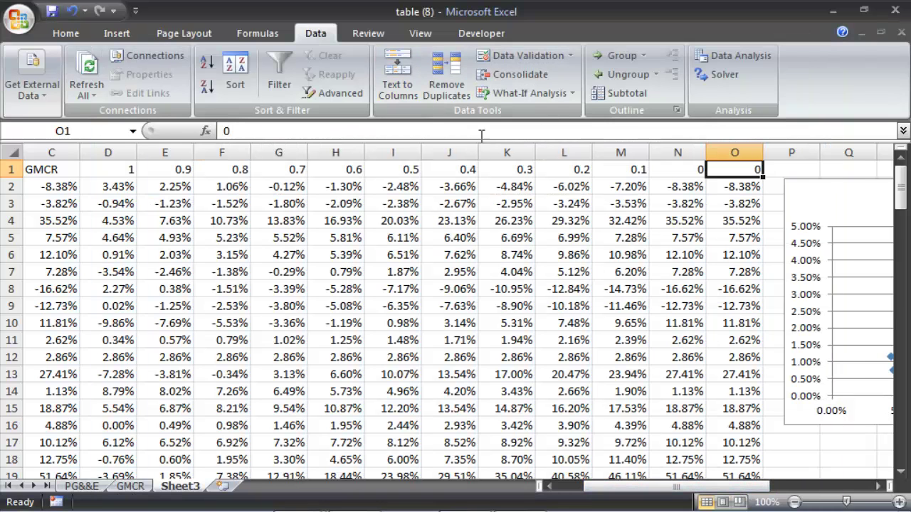
Step: Run Solver with no constraints to maximise target cell O64 by changing cell O1
left_click(717, 75)
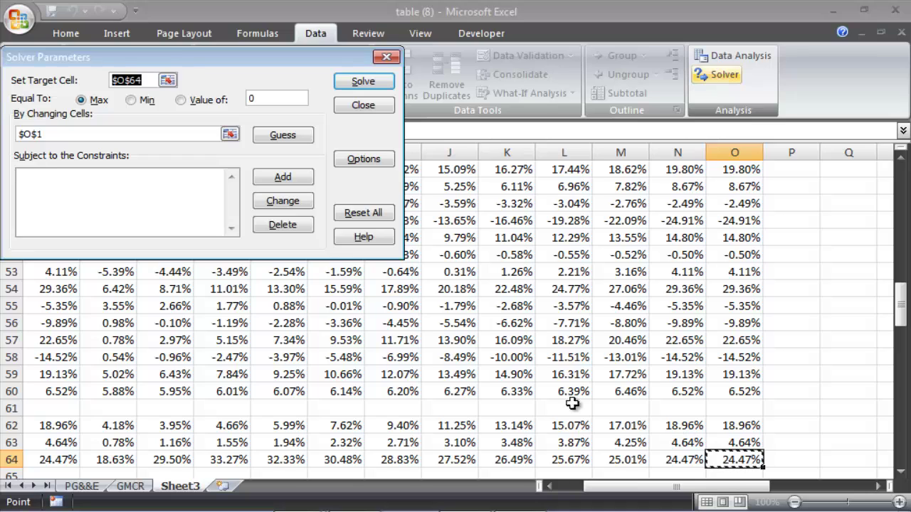
left_click(85, 102)
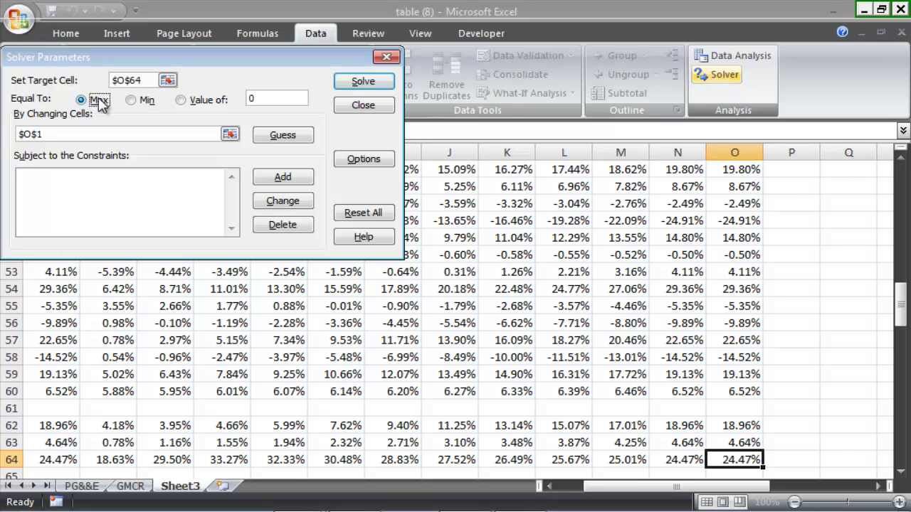
left_click(48, 133)
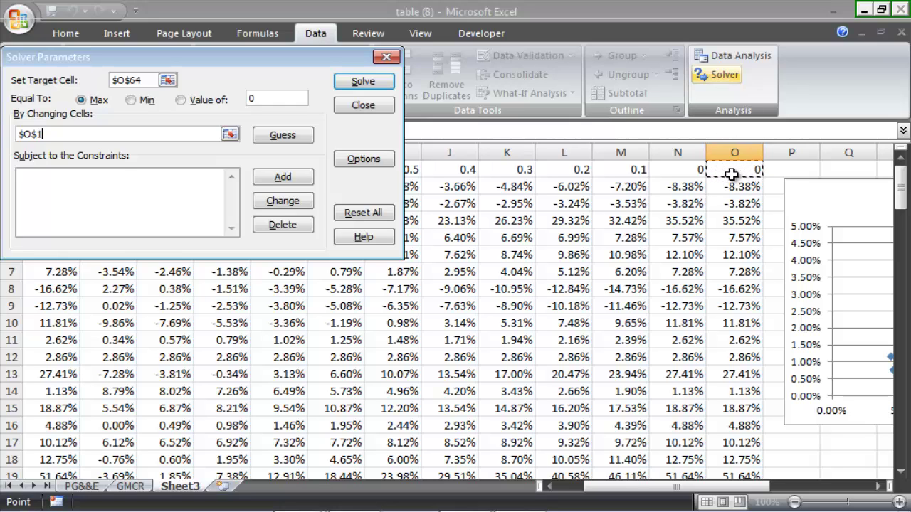
left_click(197, 190)
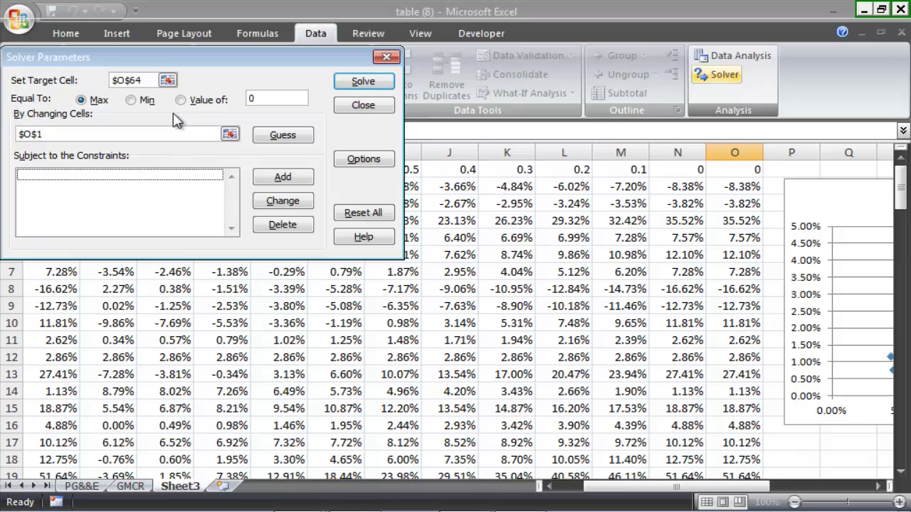
left_click_drag(141, 80, 112, 79)
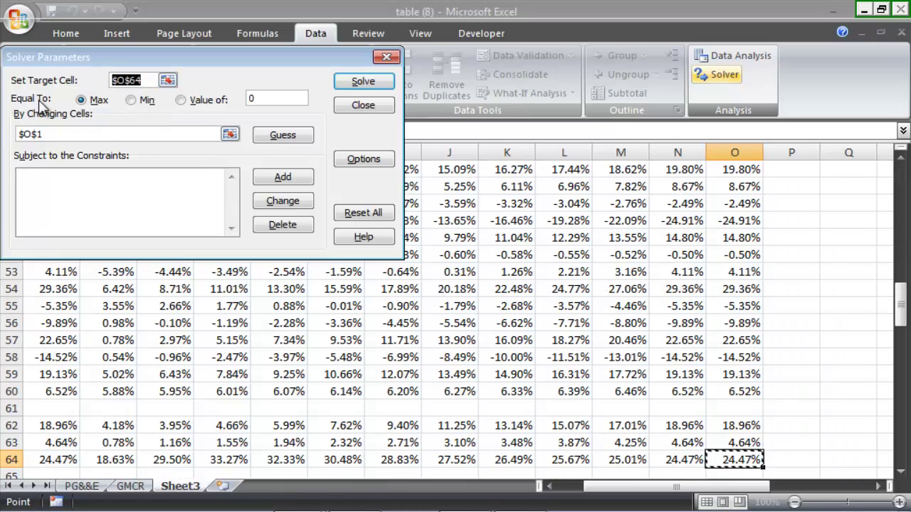
left_click(93, 134)
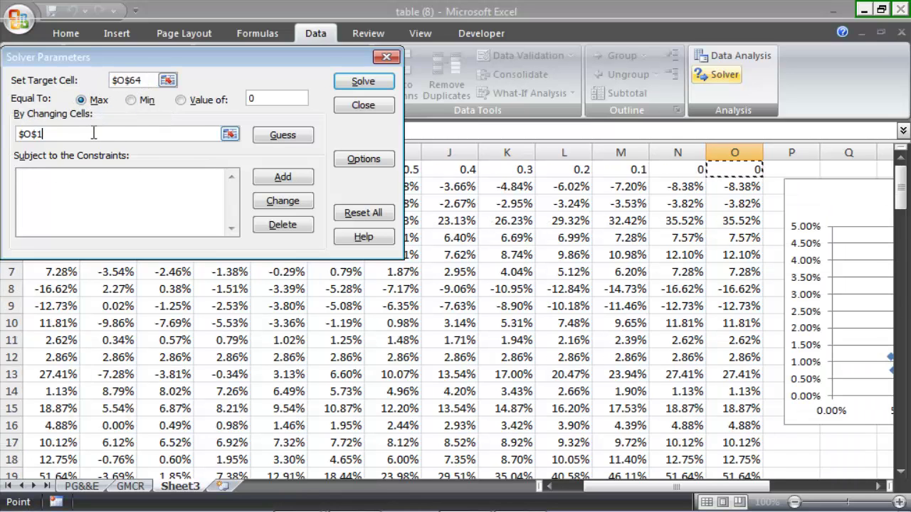
left_click(363, 83)
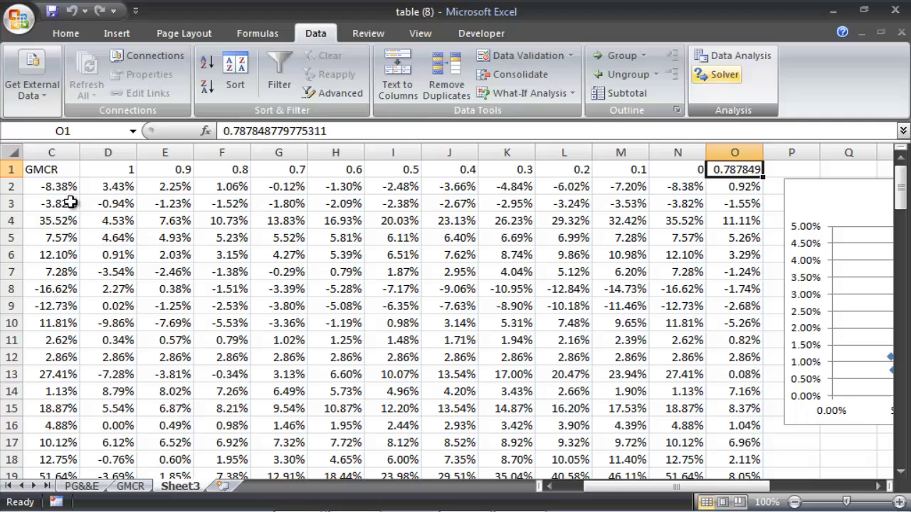
Step: Examine the solved weight in O1 and its statistics in O62 to O64, comparing the ratio in O64 with F64
left_click(747, 153)
left_click(743, 168)
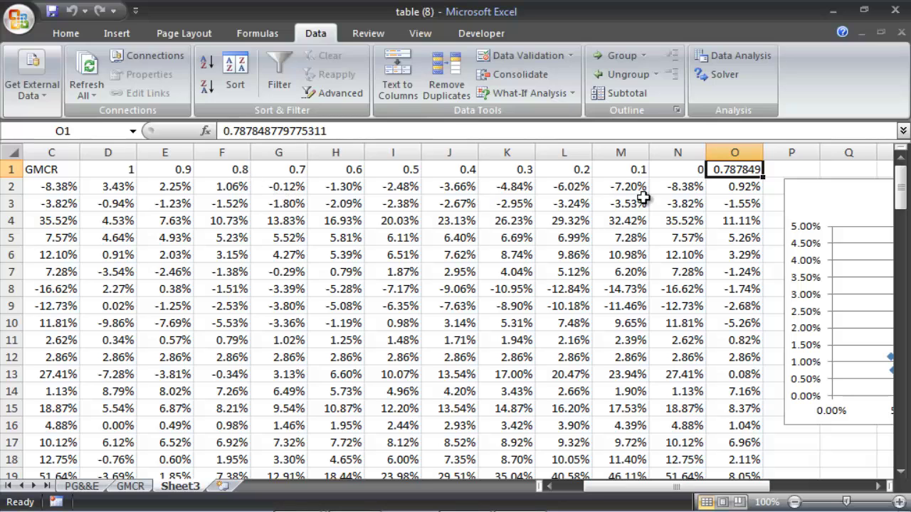
key("ctrl+Down")
key("Down")
key("Down")
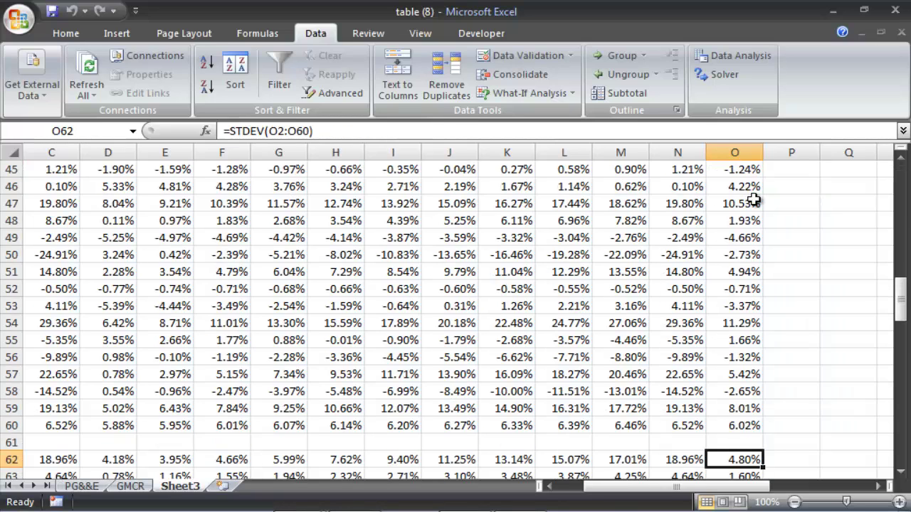
key("Down")
key("Down")
key("Down")
key("Up")
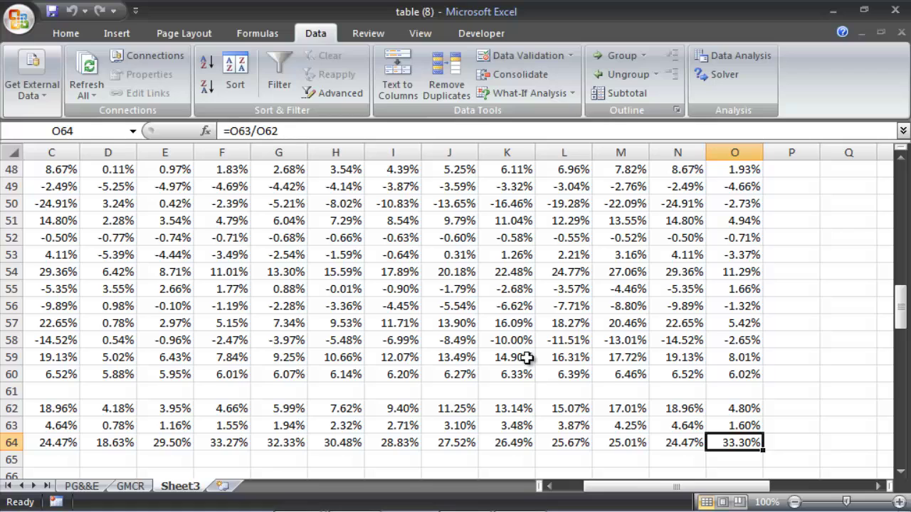
left_click(244, 445)
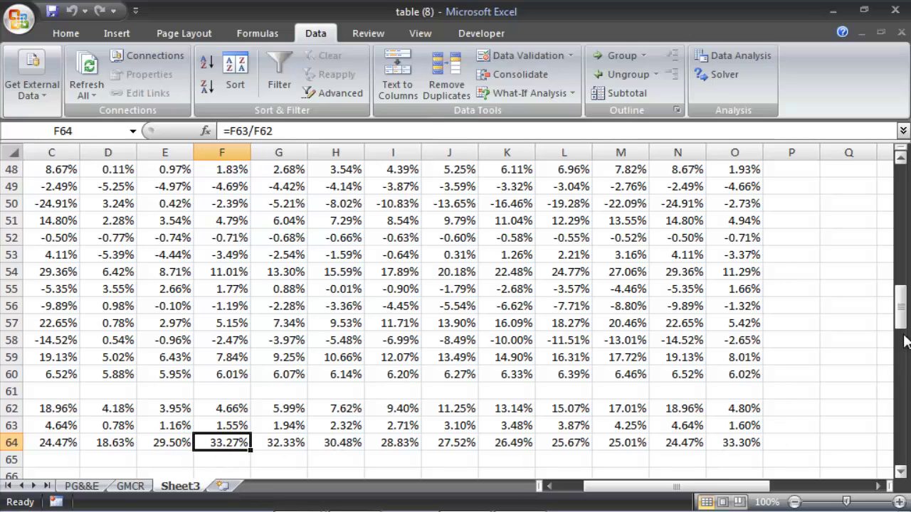
Step: Compare the solved portfolio weight in O1 with the preset weight in F1
left_click_drag(900, 324, 900, 194)
left_click(735, 170)
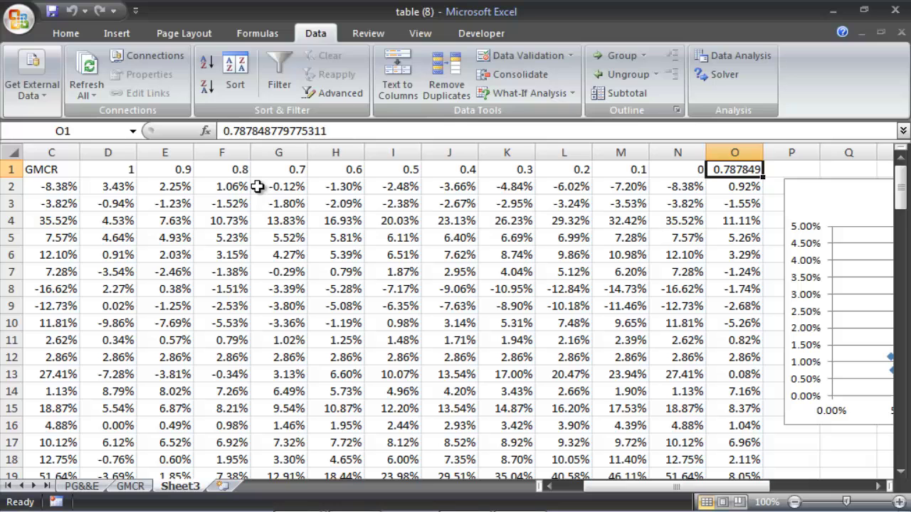
left_click(224, 171)
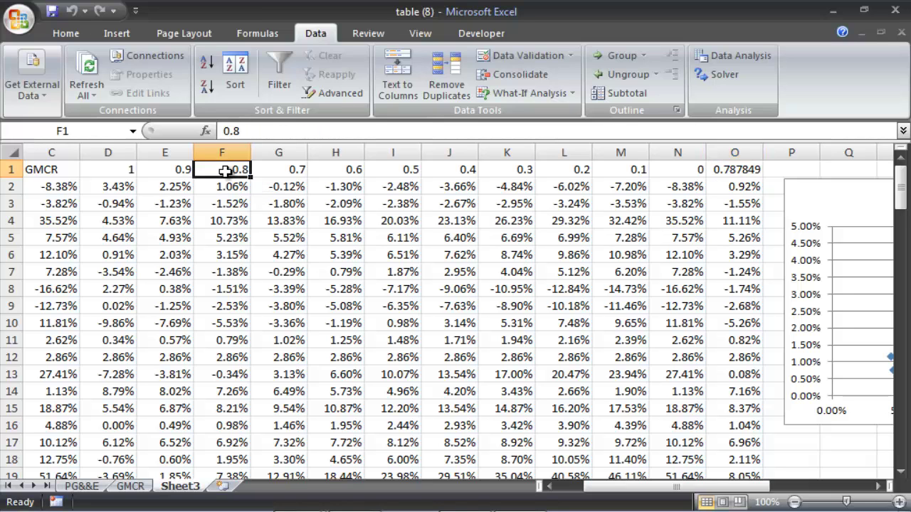